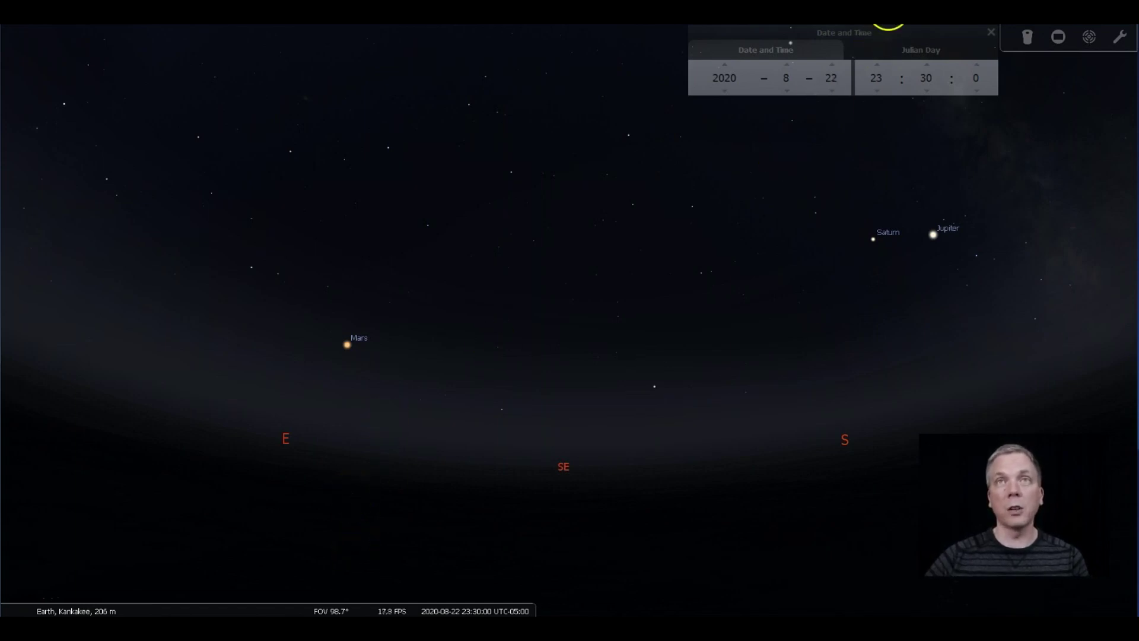
pyautogui.click(882, 46)
pyautogui.click(782, 48)
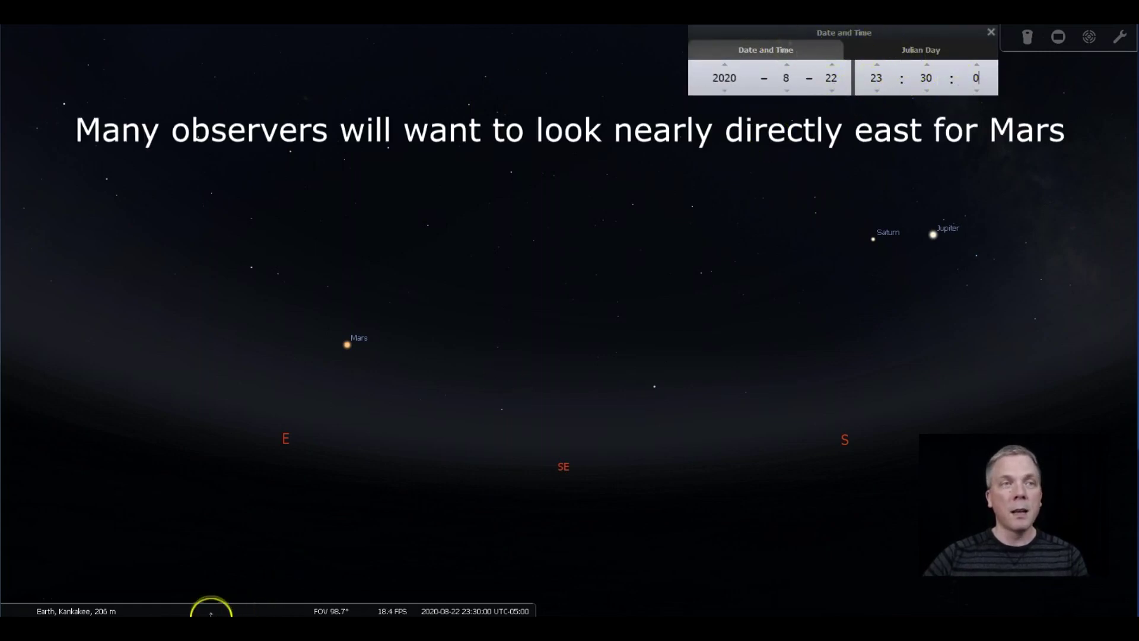
pyautogui.moveTo(216, 606)
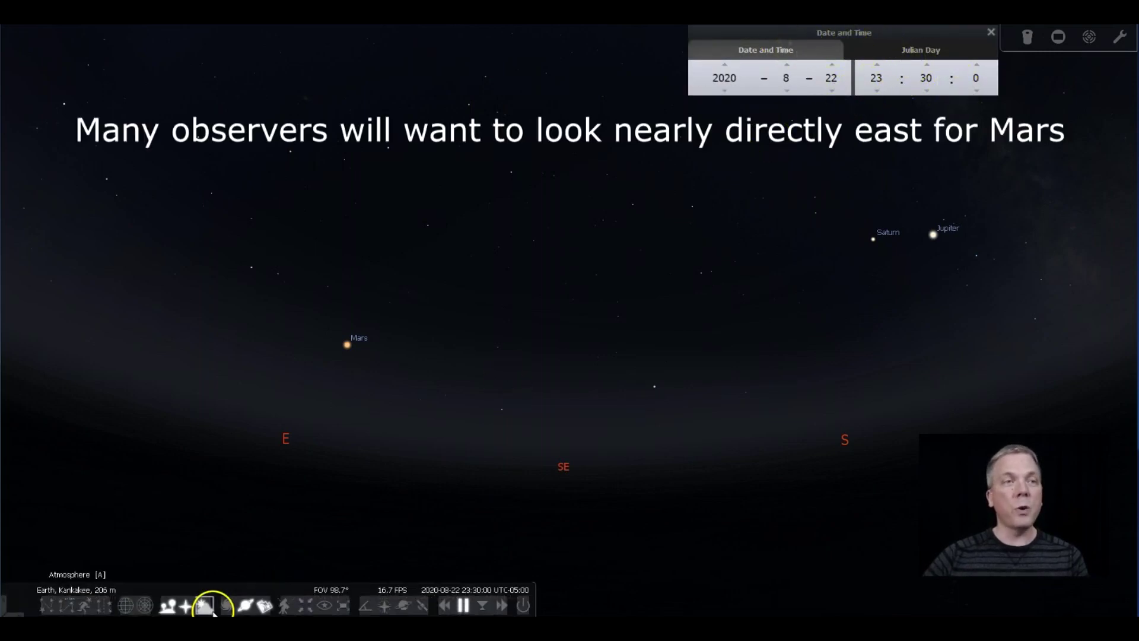
pyautogui.click(144, 607)
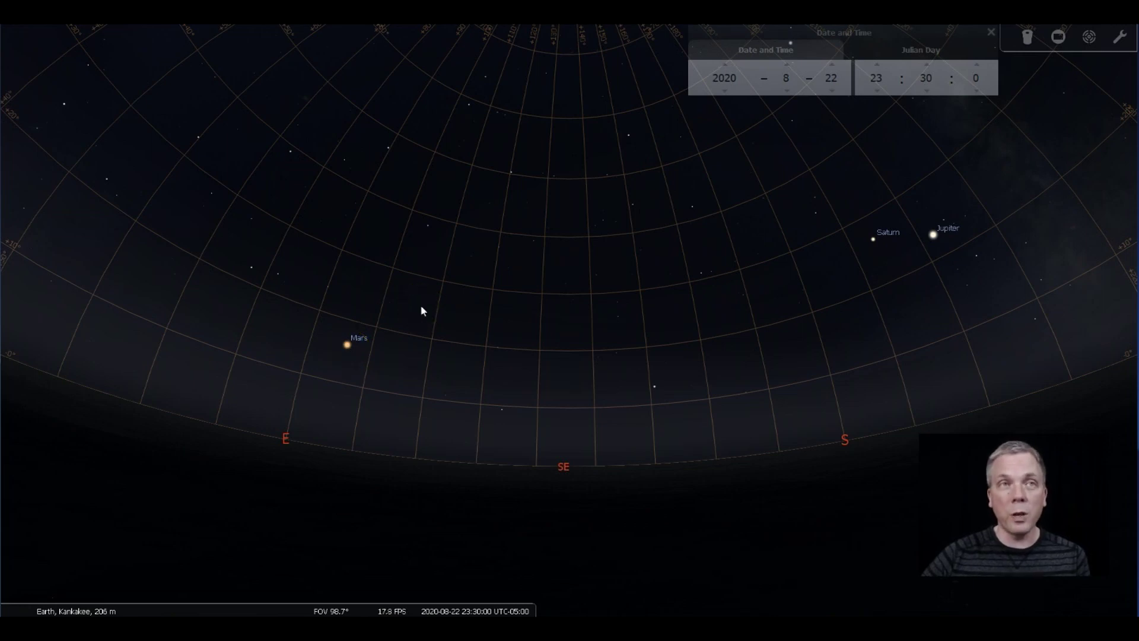
pyautogui.moveTo(214, 612)
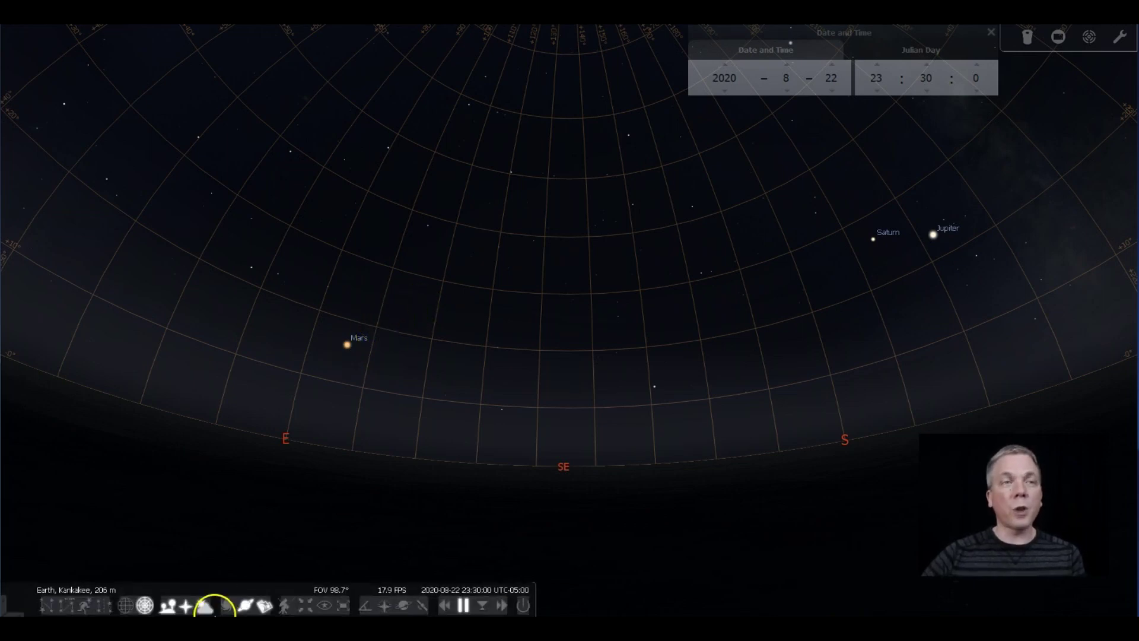
pyautogui.click(145, 606)
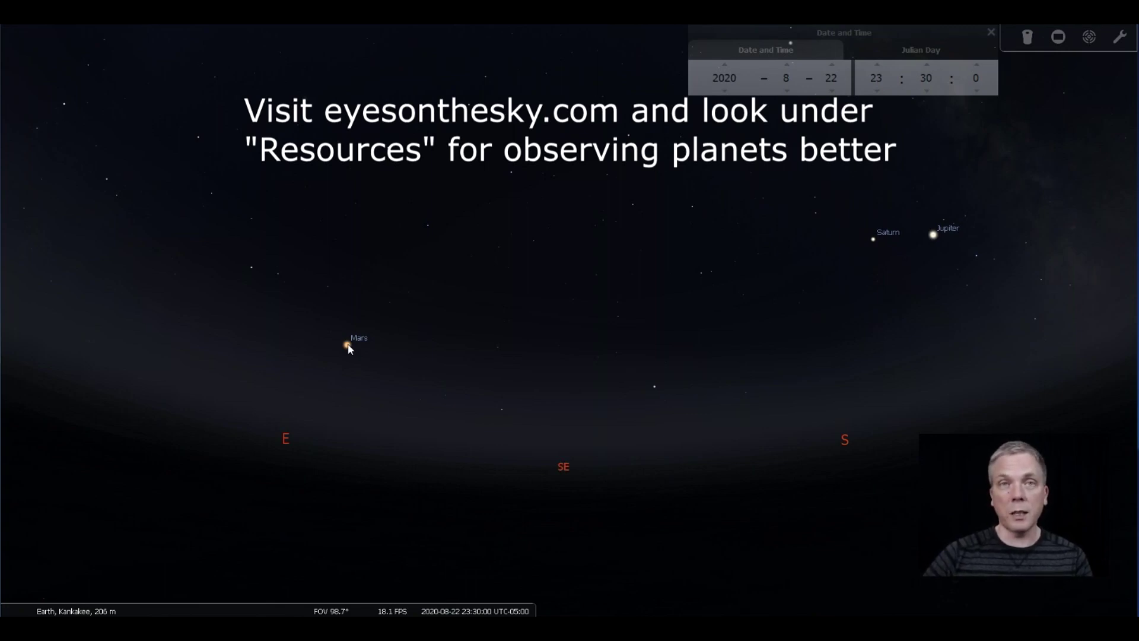
pyautogui.click(347, 346)
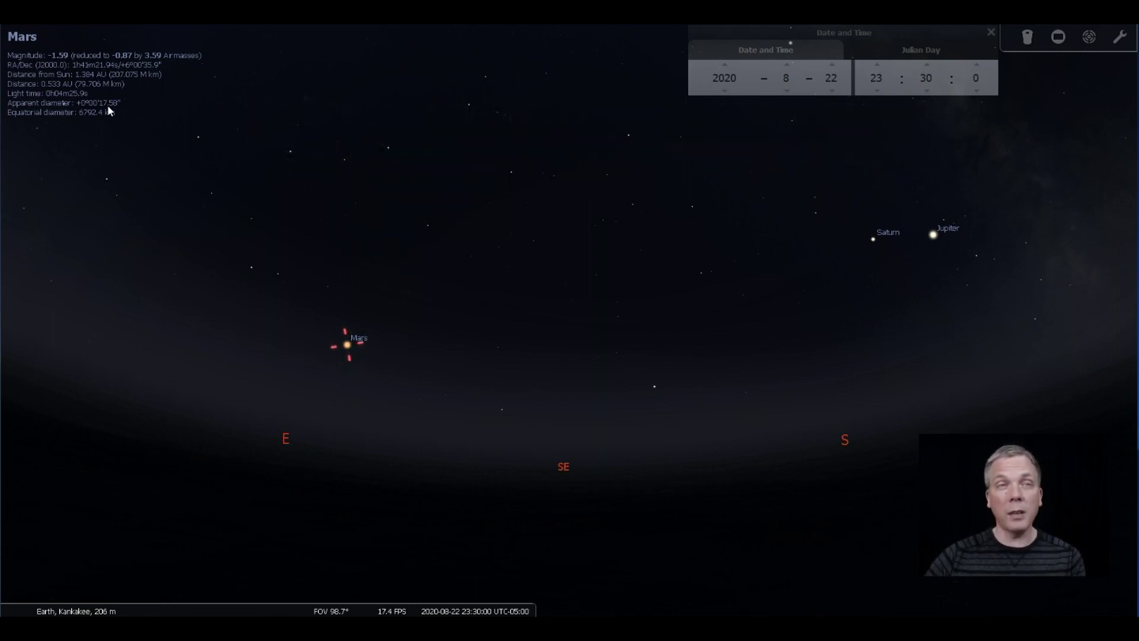
pyautogui.click(534, 280)
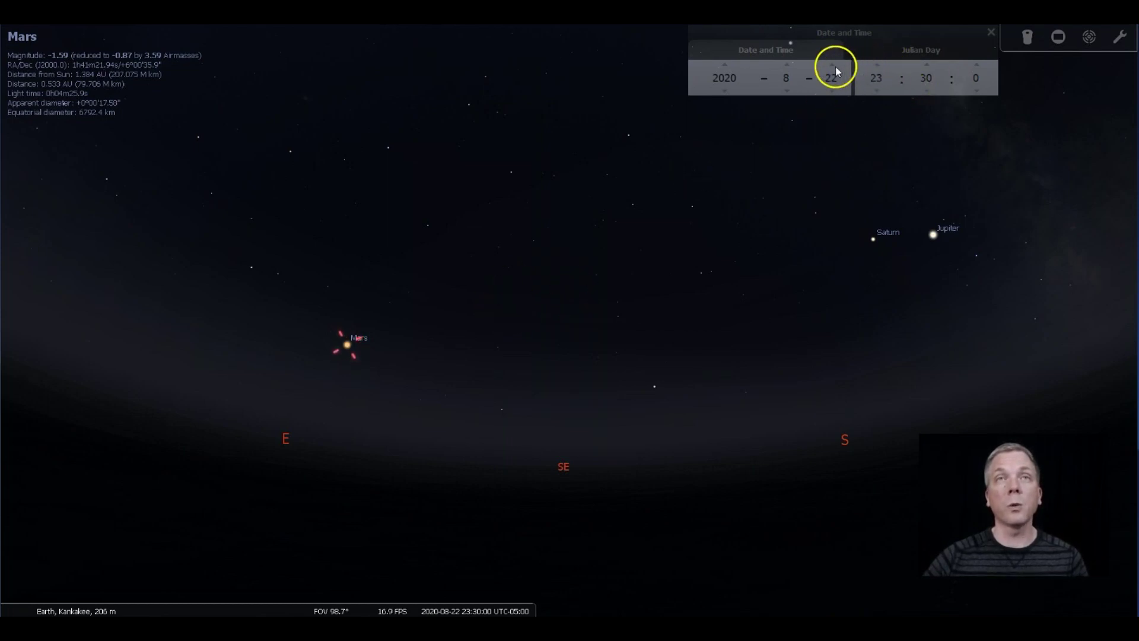
# Centre the view on Mars and zoom in until its disk fills the view.
pyautogui.press('space')
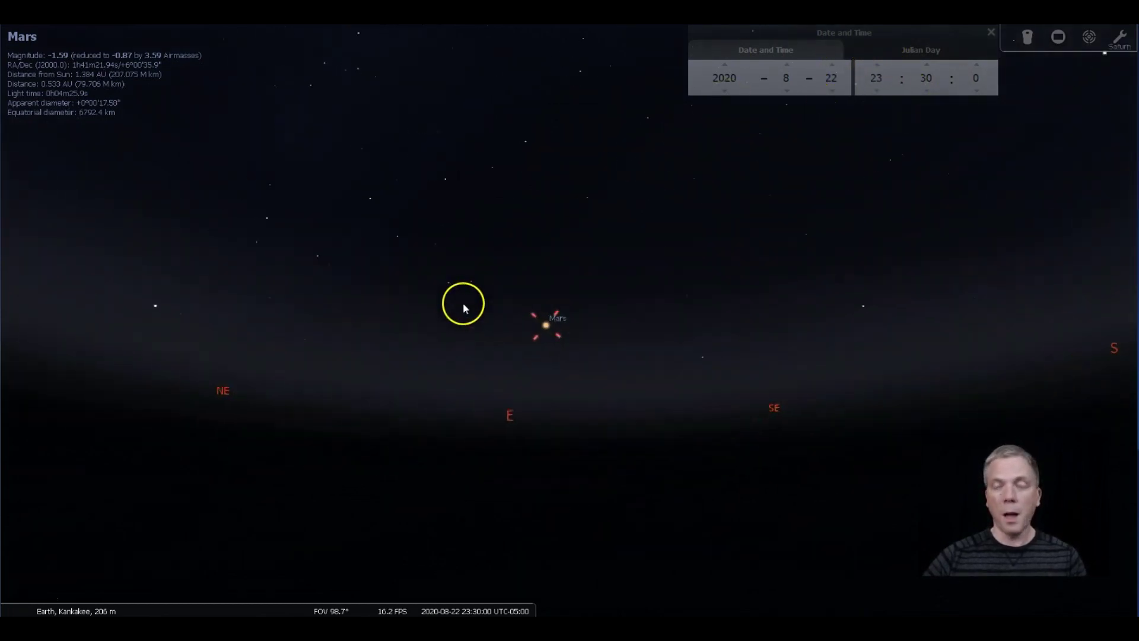
pyautogui.press('/')
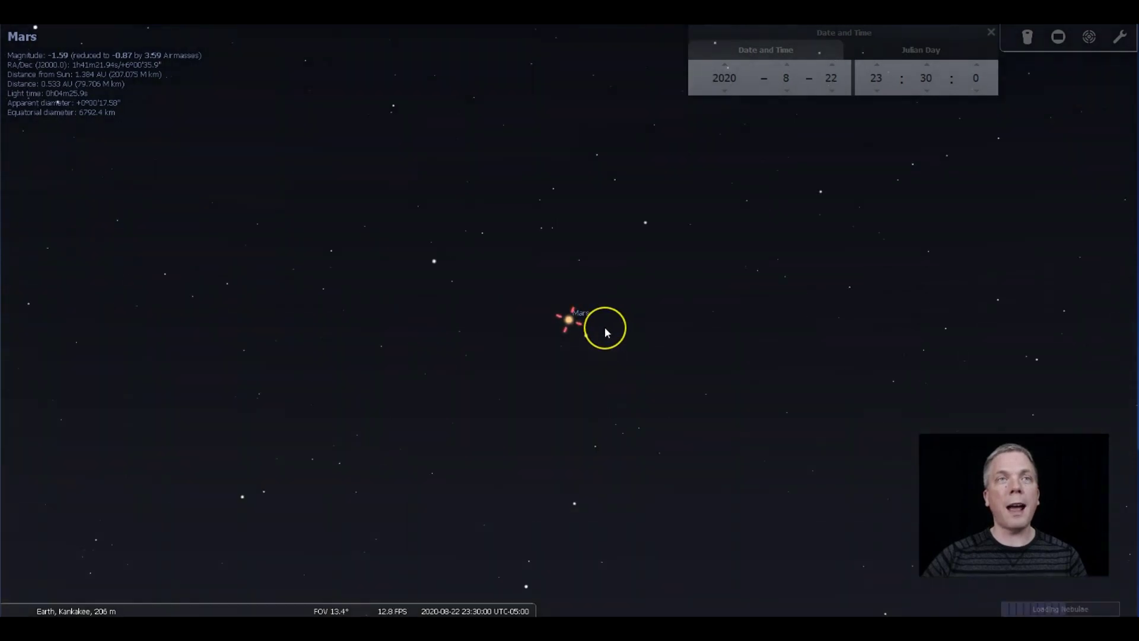
pyautogui.press('/')
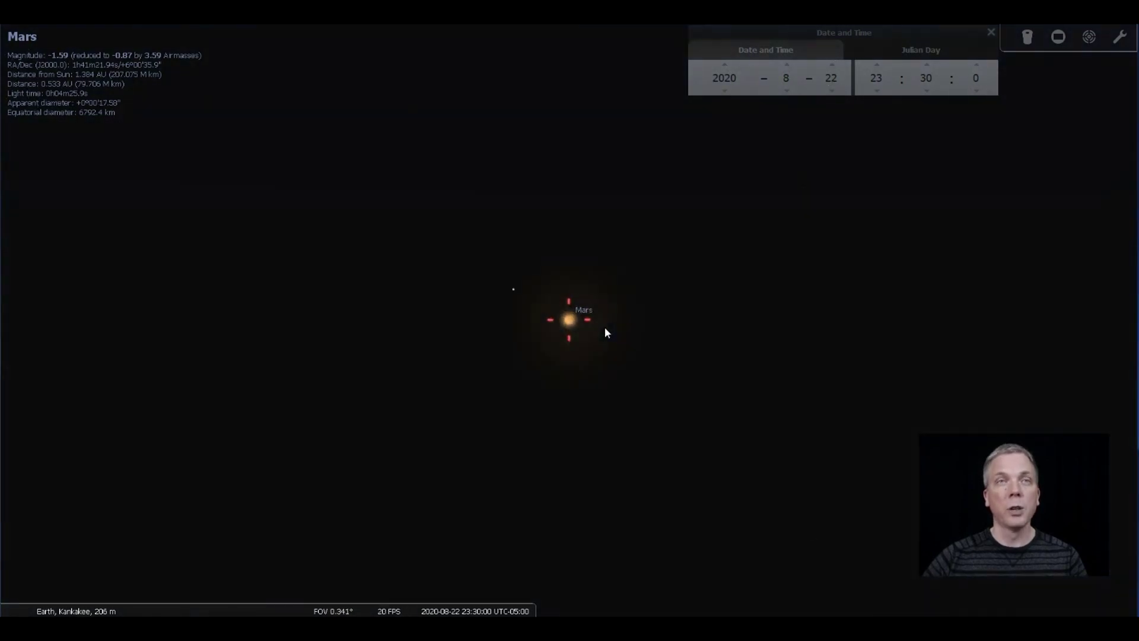
pyautogui.press('/')
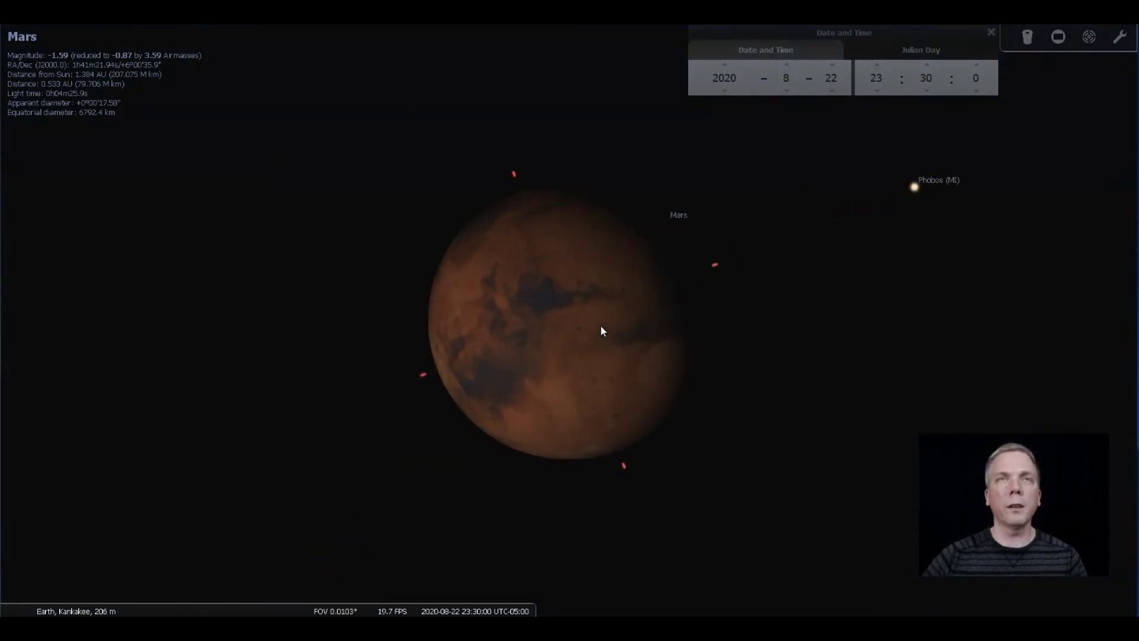
pyautogui.scroll(-2, 601, 326)
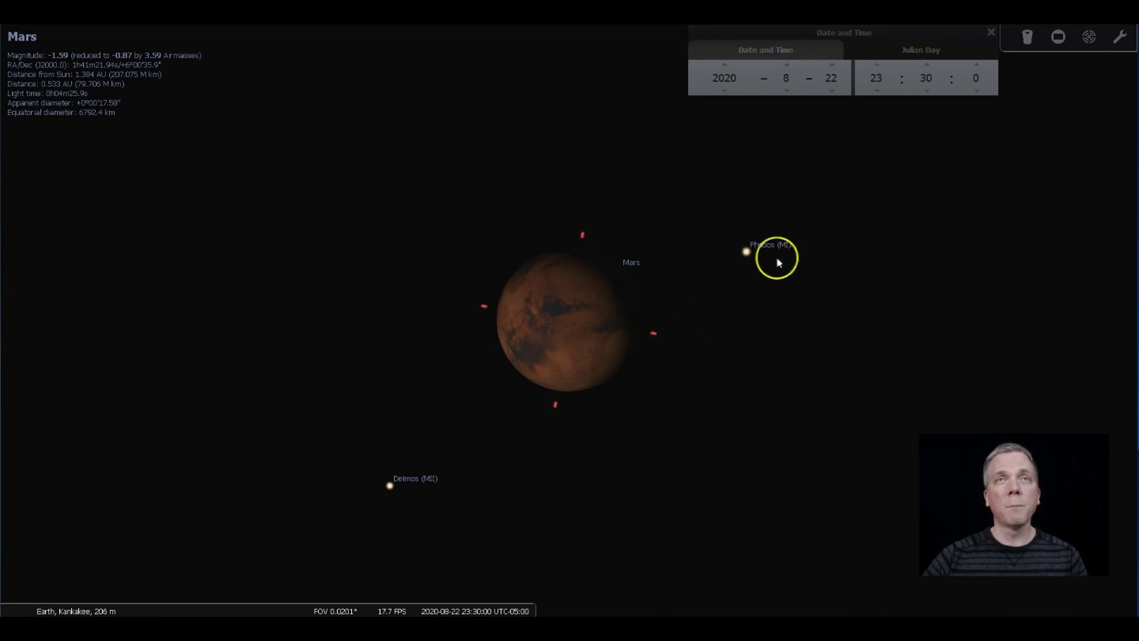
# Select the moon Phobos to see its details, then reselect Mars.
pyautogui.click(749, 254)
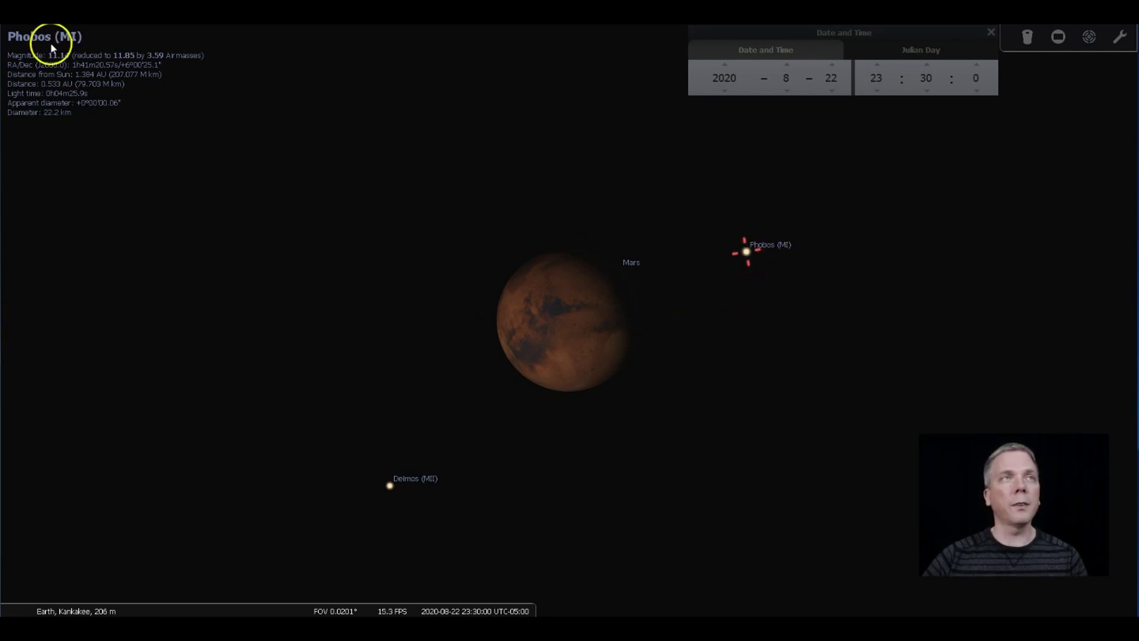
pyautogui.click(610, 385)
pyautogui.scroll(3, 609, 386)
pyautogui.scroll(-2, 610, 384)
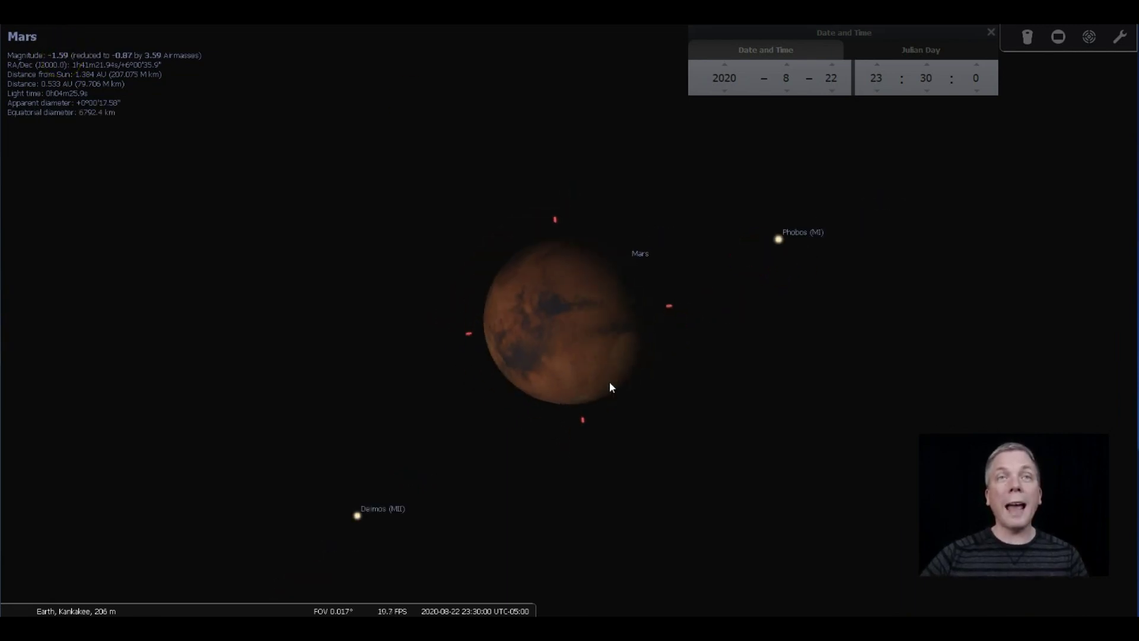
pyautogui.scroll(2, 610, 387)
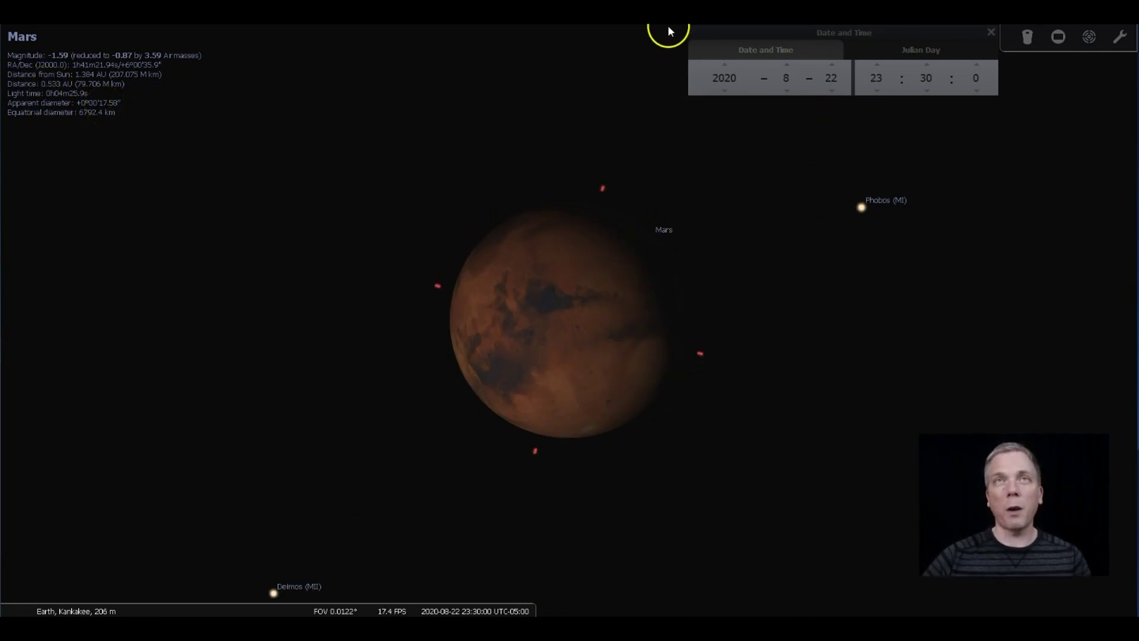
# Step the date forward through September to 2020-10-06.
pyautogui.click(787, 67)
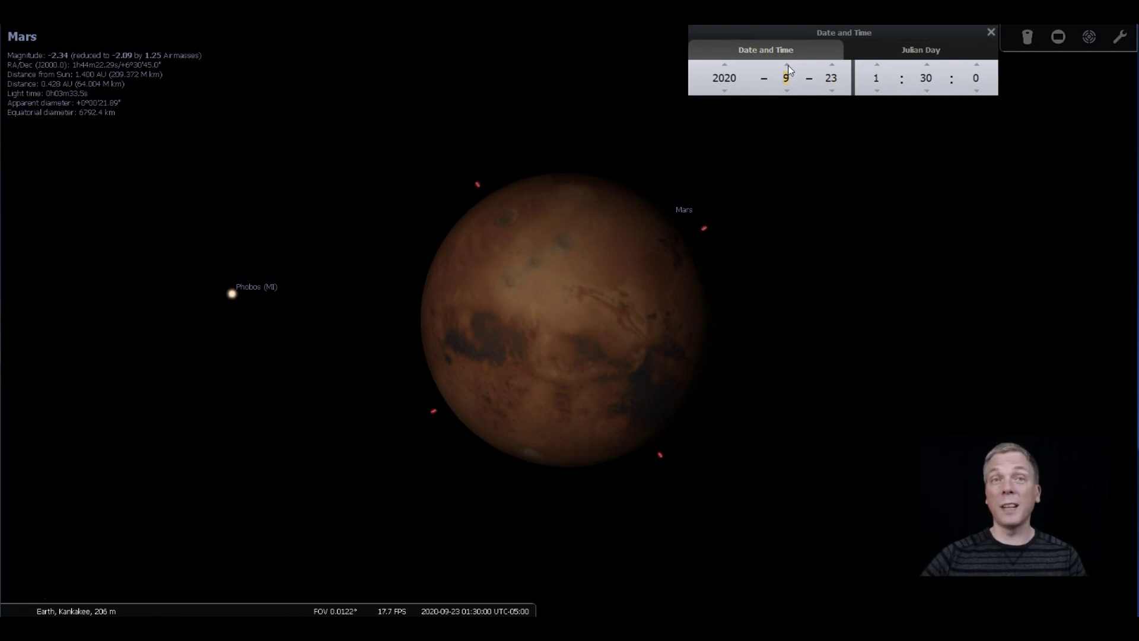
pyautogui.click(788, 65)
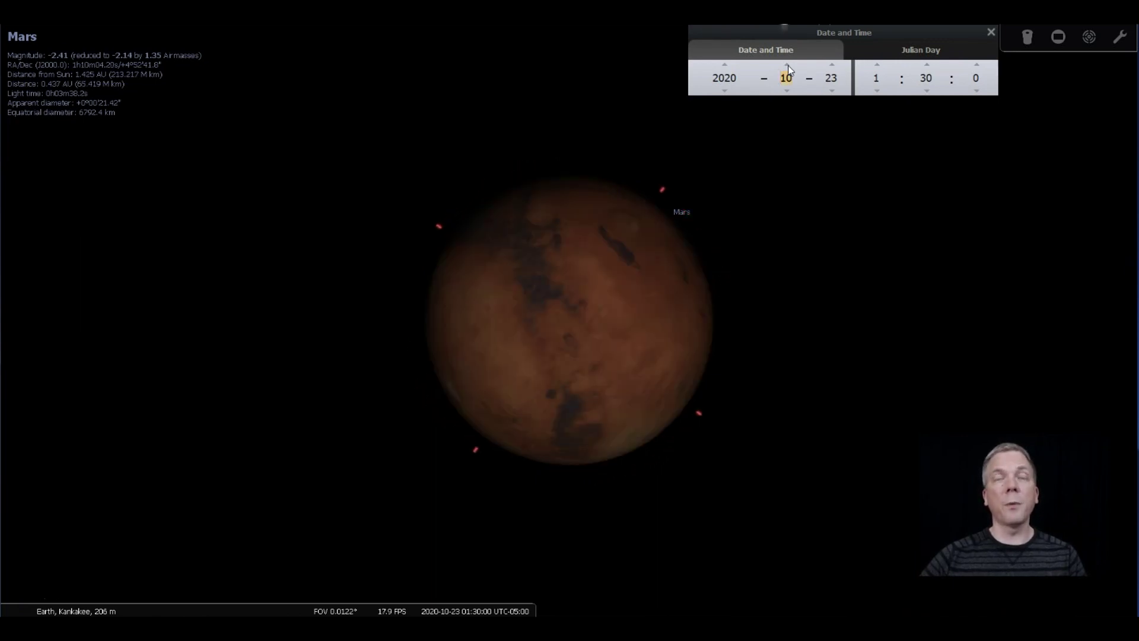
pyautogui.click(832, 92)
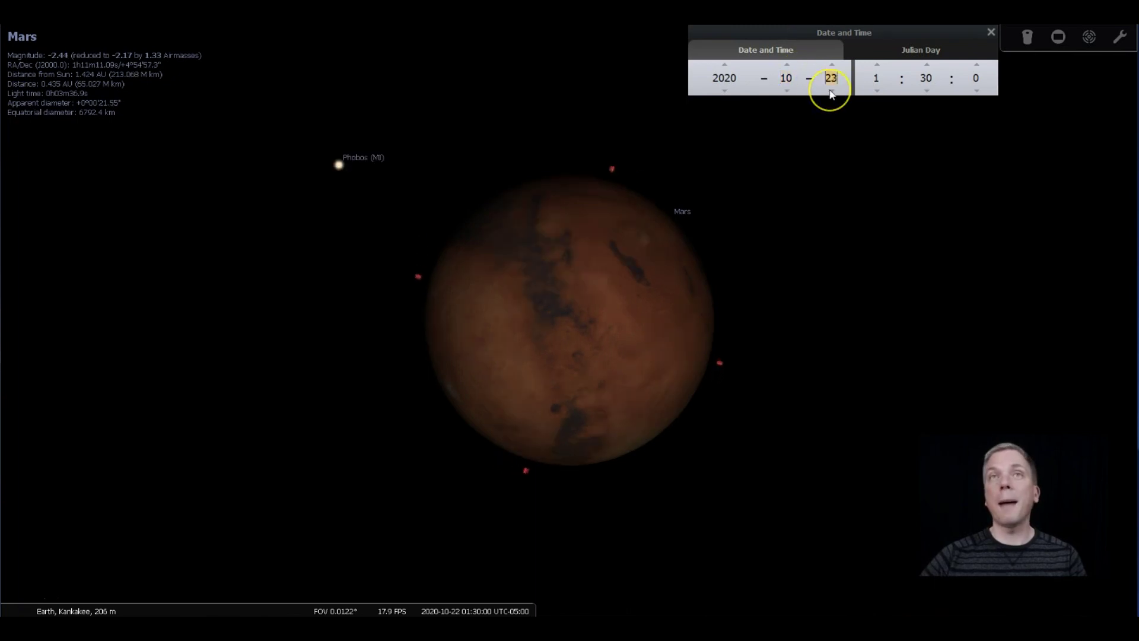
pyautogui.click(831, 92)
pyautogui.scroll(-10, 831, 92)
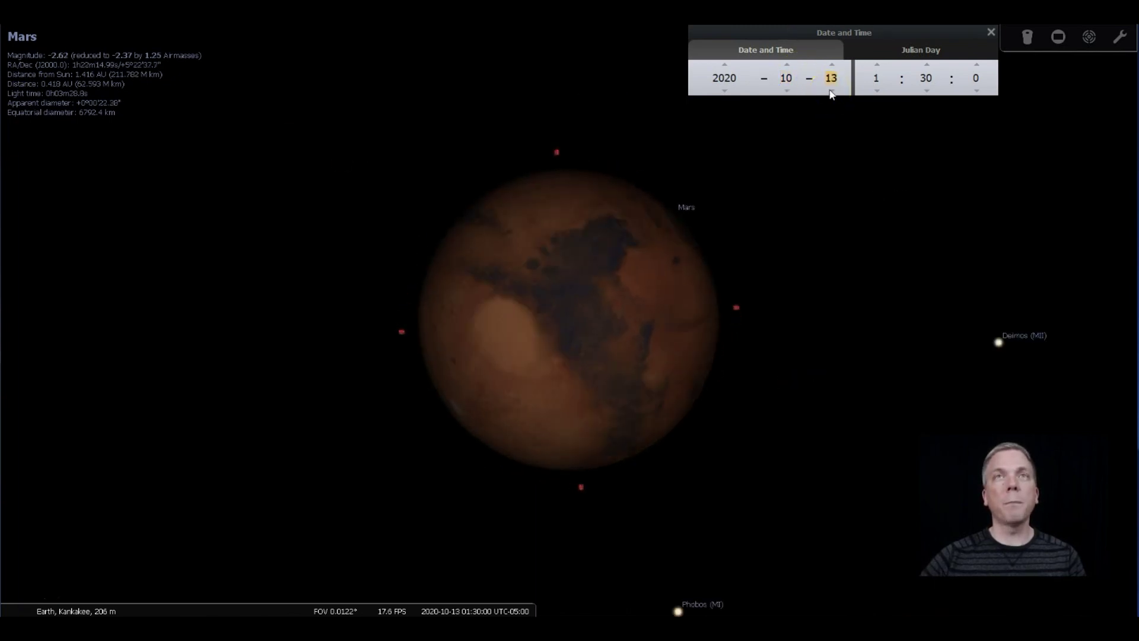
pyautogui.scroll(-6, 831, 91)
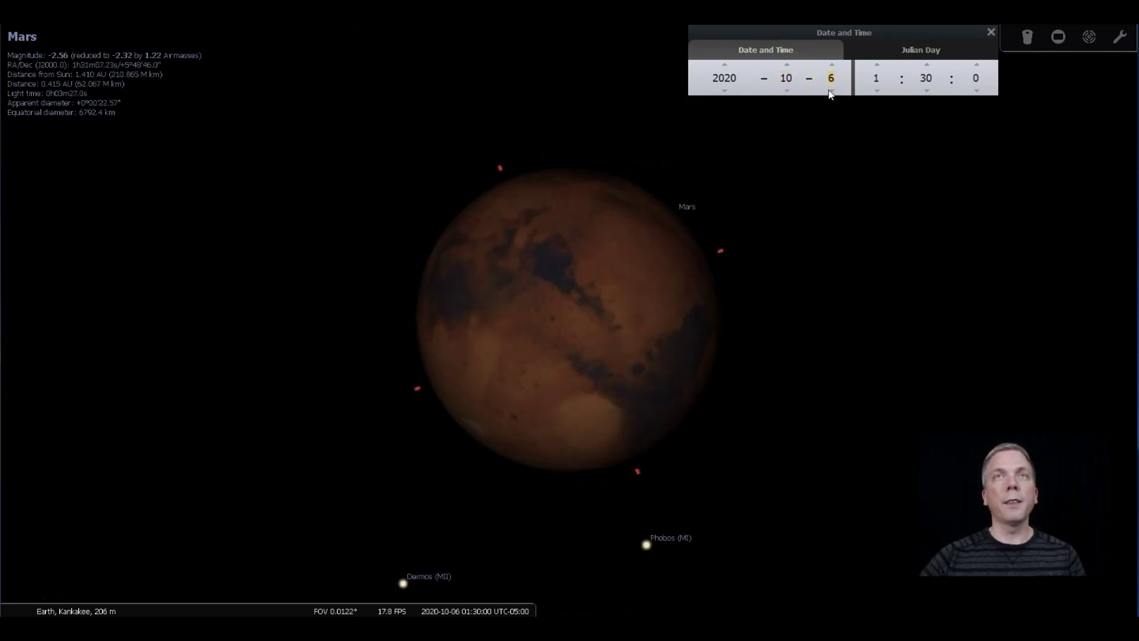
pyautogui.click(832, 64)
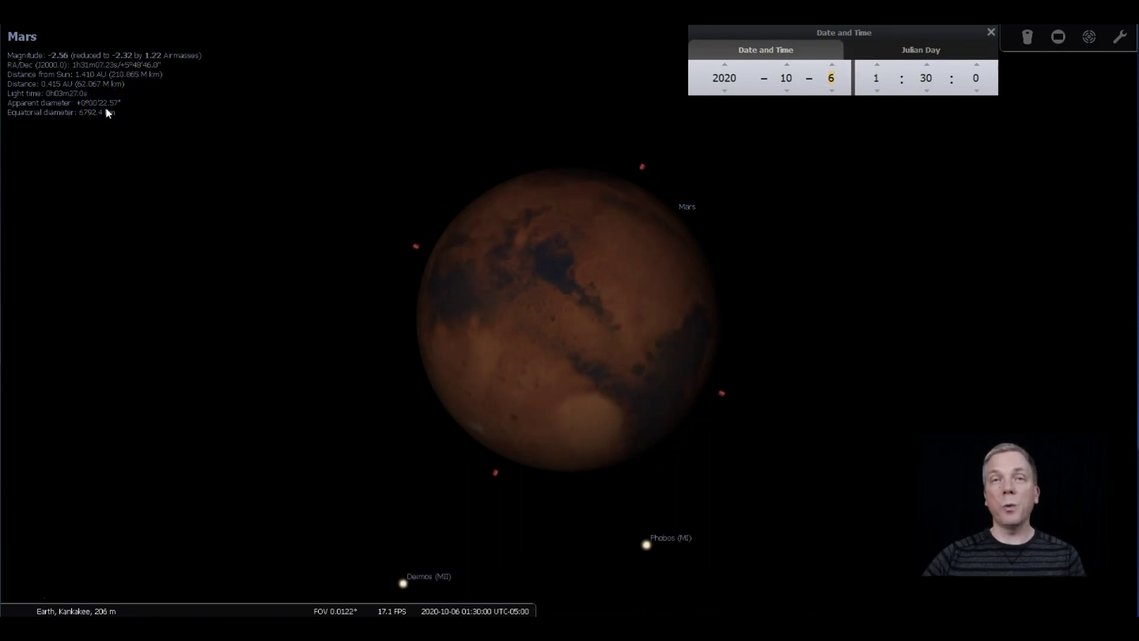
# Select Mars to show its details: magnitude -2.56 at 0.415 AU.
pyautogui.click(351, 209)
pyautogui.click(565, 277)
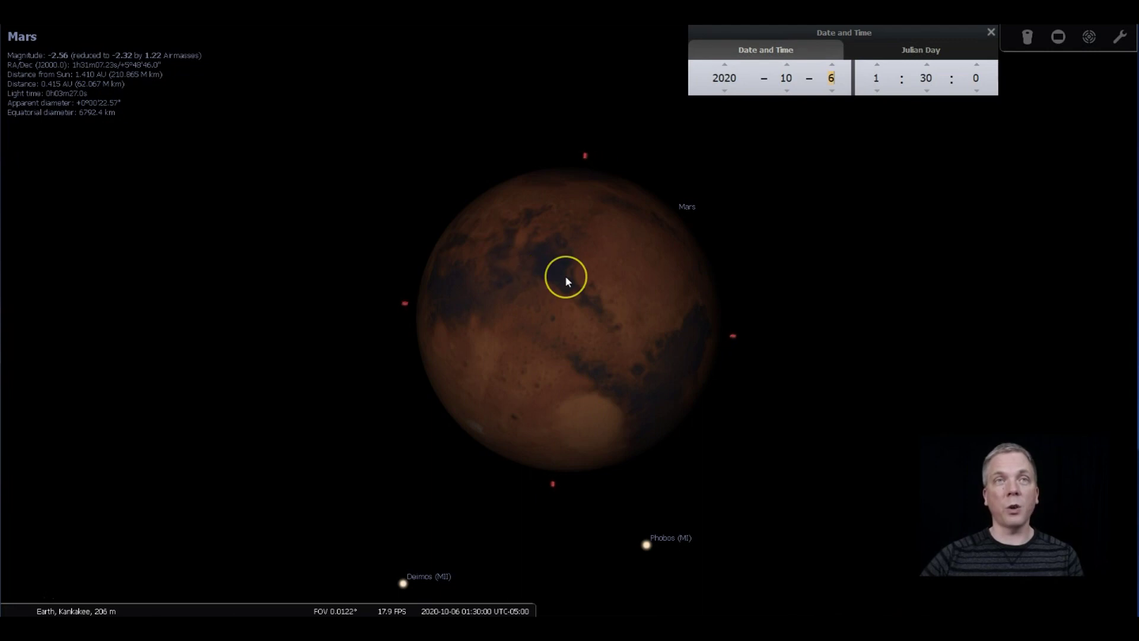
pyautogui.click(570, 327)
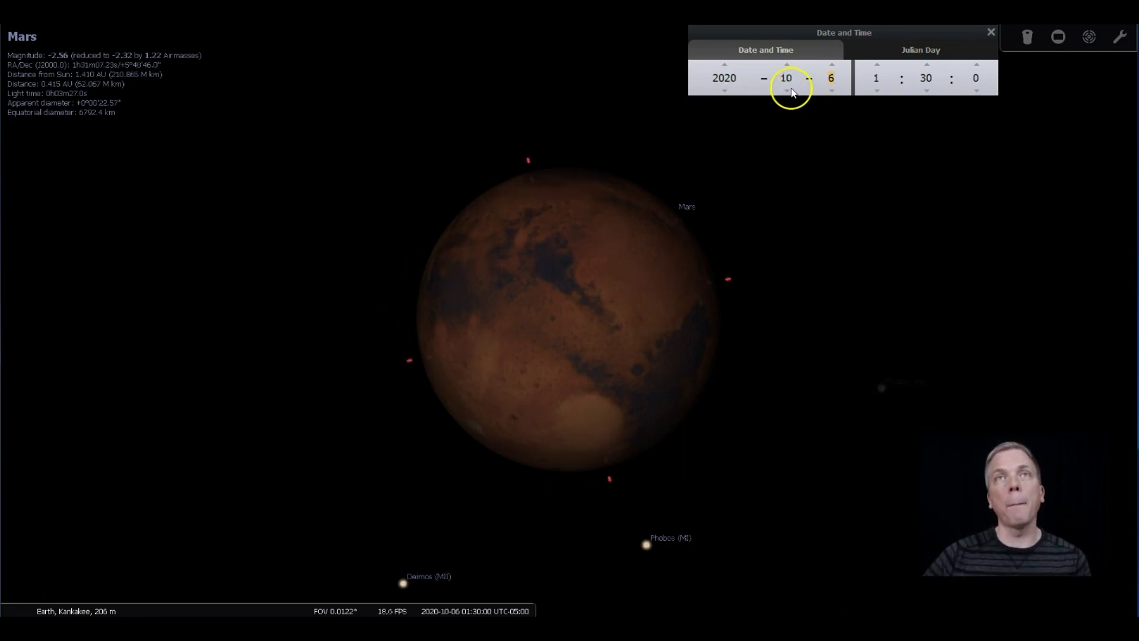
# Move the date back to August 2020, then advance day by day to 2020-09-03.
pyautogui.click(788, 91)
pyautogui.click(788, 90)
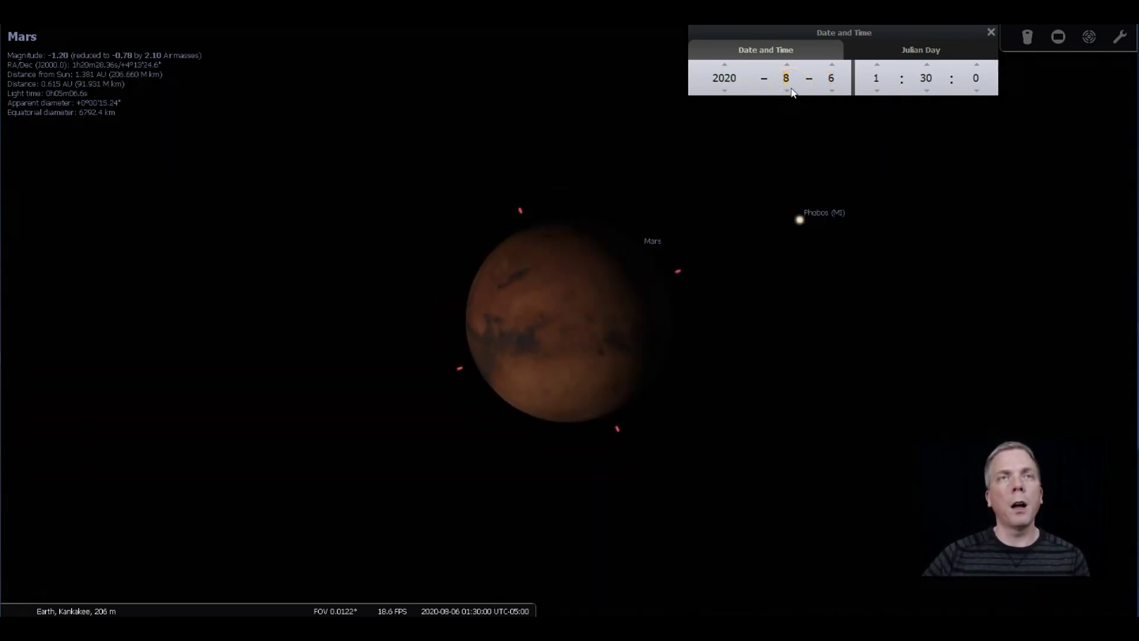
pyautogui.click(832, 66)
pyautogui.click(832, 64)
pyautogui.click(832, 65)
pyautogui.click(832, 65)
pyautogui.click(833, 64)
pyautogui.click(833, 65)
pyautogui.click(832, 65)
pyautogui.click(832, 66)
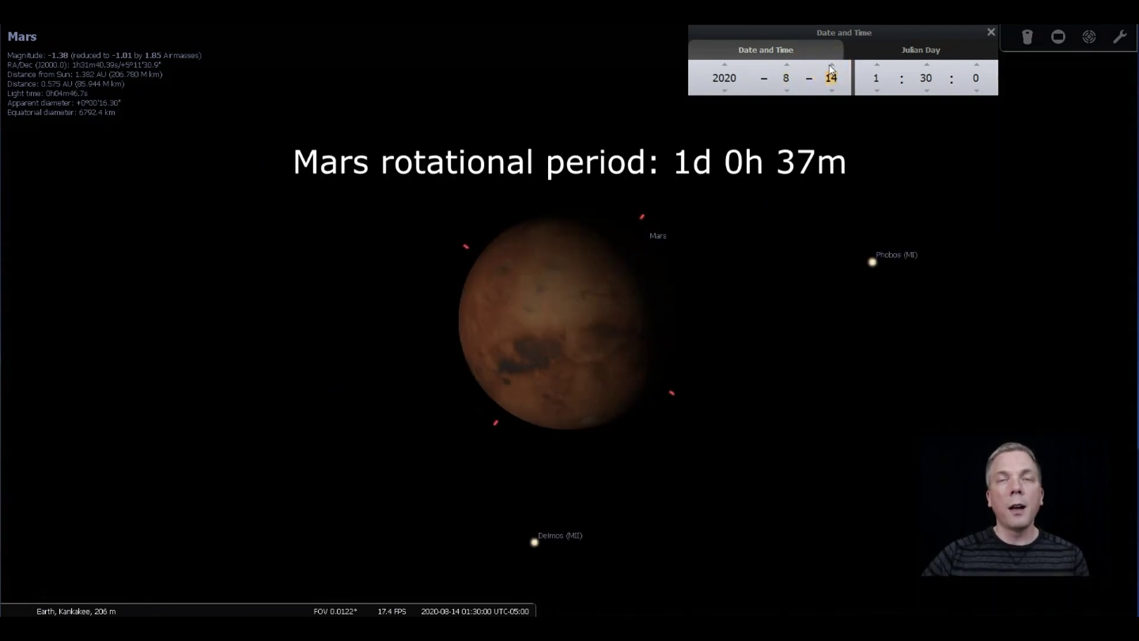
pyautogui.click(832, 66)
pyautogui.click(832, 66)
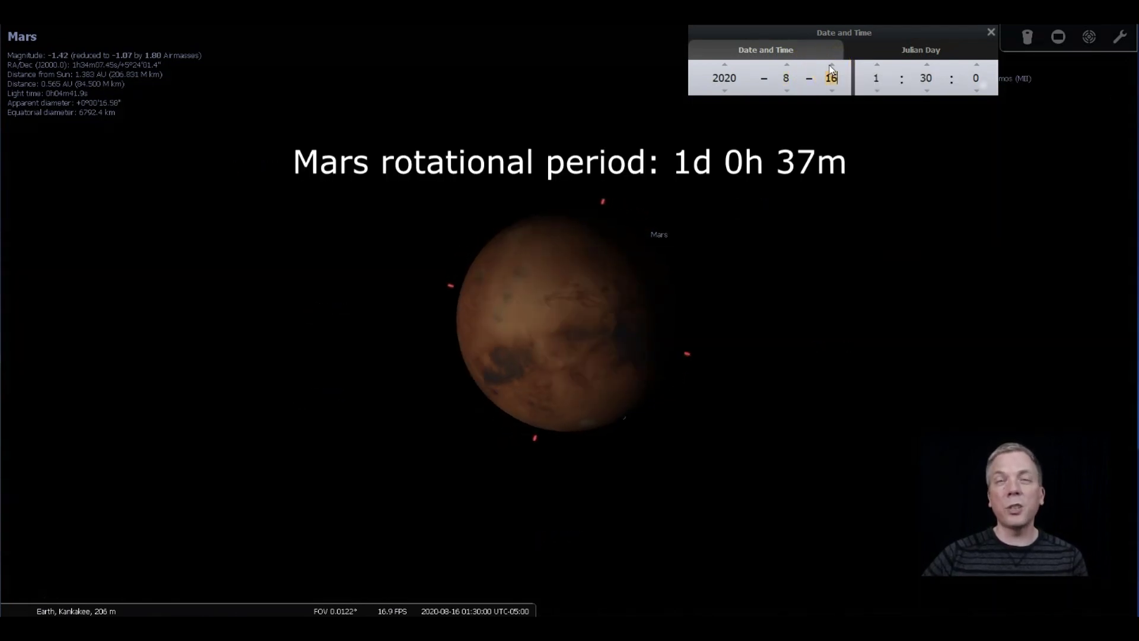
pyautogui.click(832, 64)
pyautogui.click(832, 65)
pyautogui.click(832, 65)
pyautogui.click(832, 66)
pyautogui.click(832, 65)
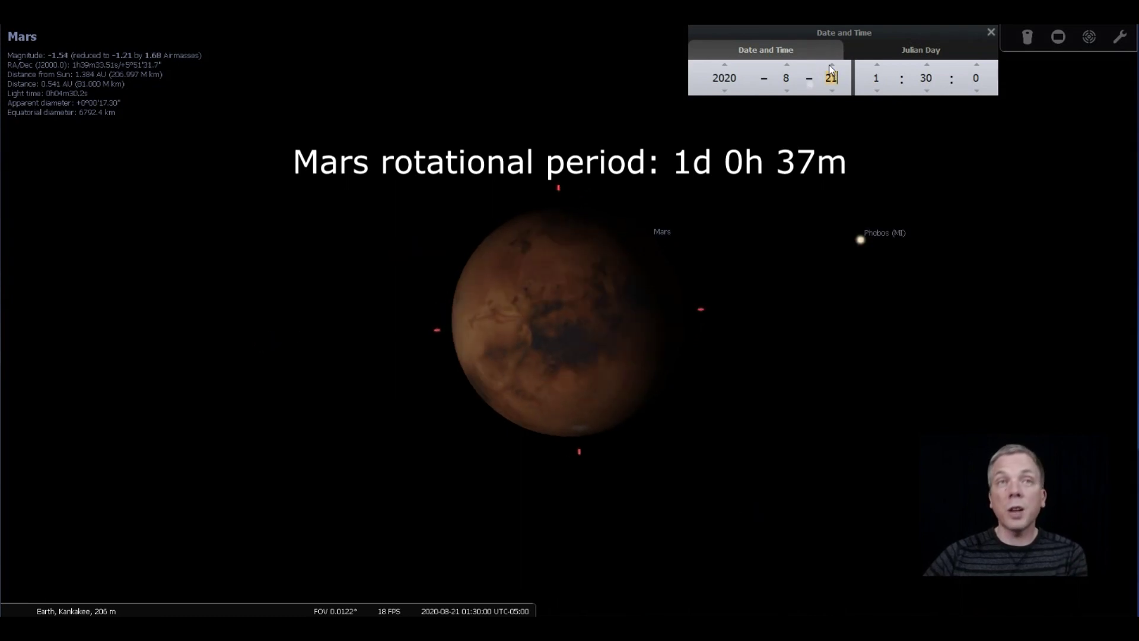
pyautogui.click(832, 64)
pyautogui.click(832, 65)
pyautogui.click(832, 65)
pyautogui.click(833, 65)
pyautogui.click(832, 66)
pyautogui.click(832, 65)
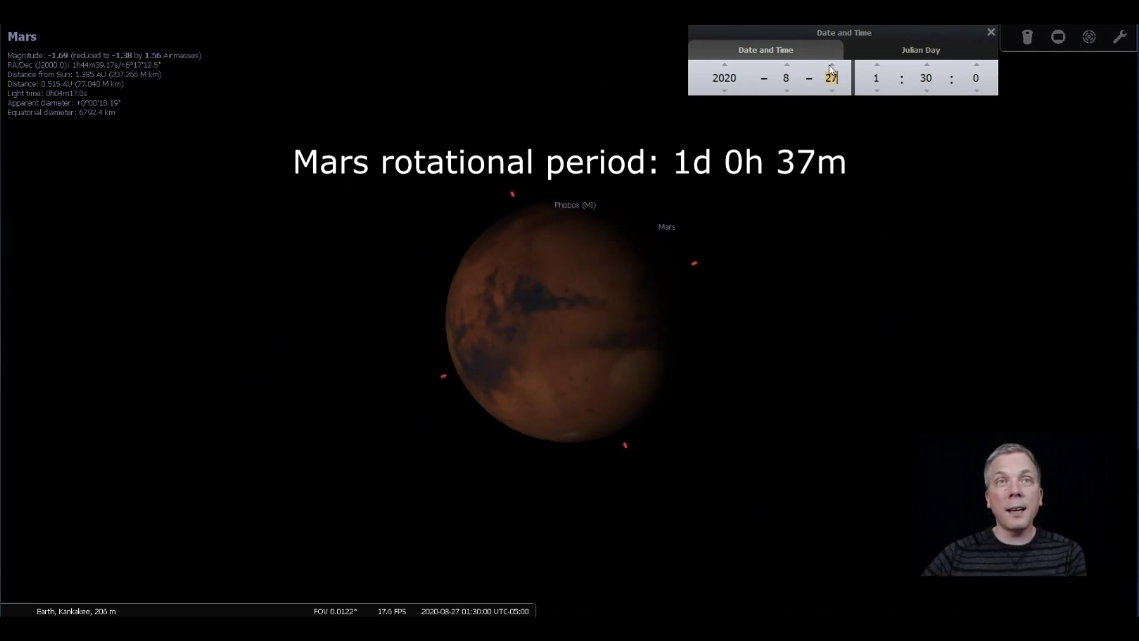
pyautogui.click(832, 66)
pyautogui.click(832, 65)
pyautogui.click(832, 65)
pyautogui.click(833, 65)
pyautogui.click(833, 65)
pyautogui.click(832, 65)
pyautogui.click(832, 65)
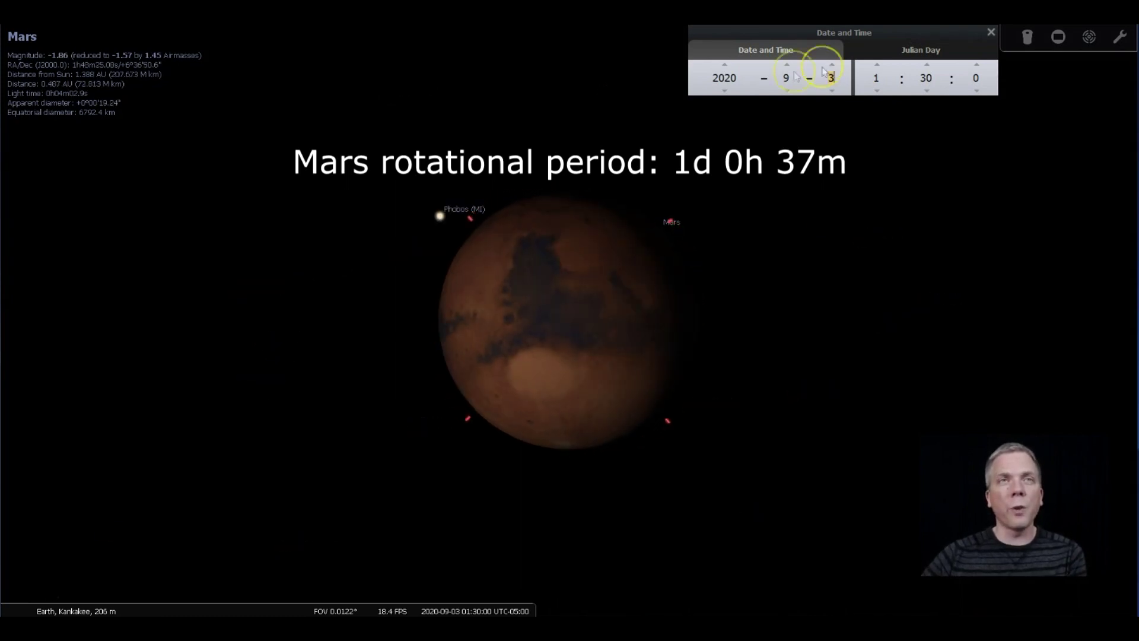
pyautogui.click(558, 305)
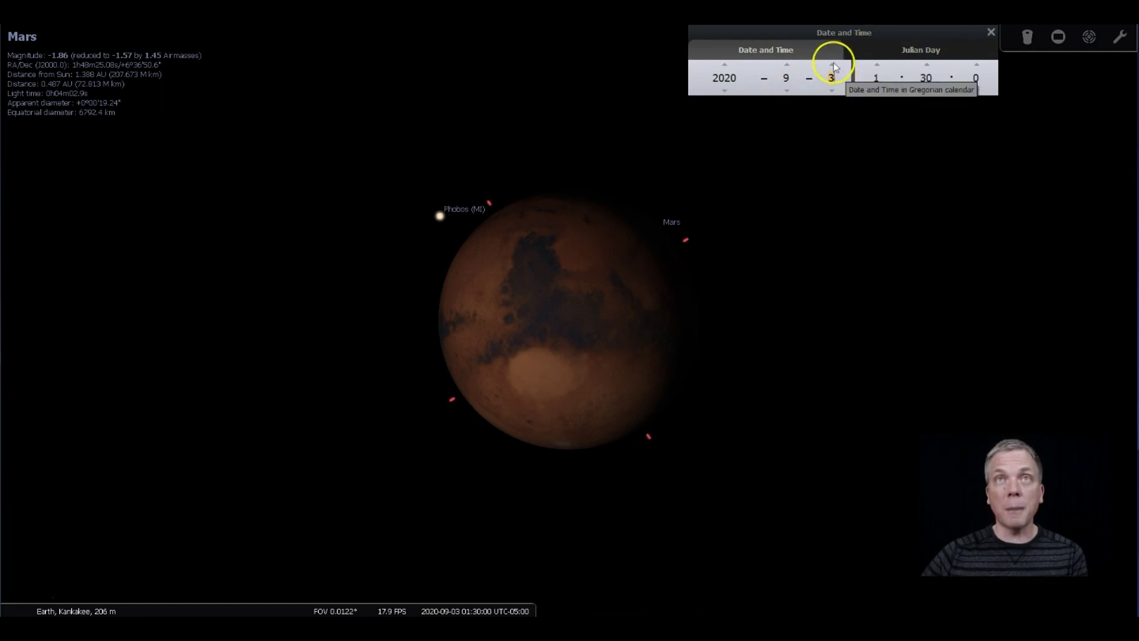
# Move the observing time back two hours to 23:30.
pyautogui.click(877, 90)
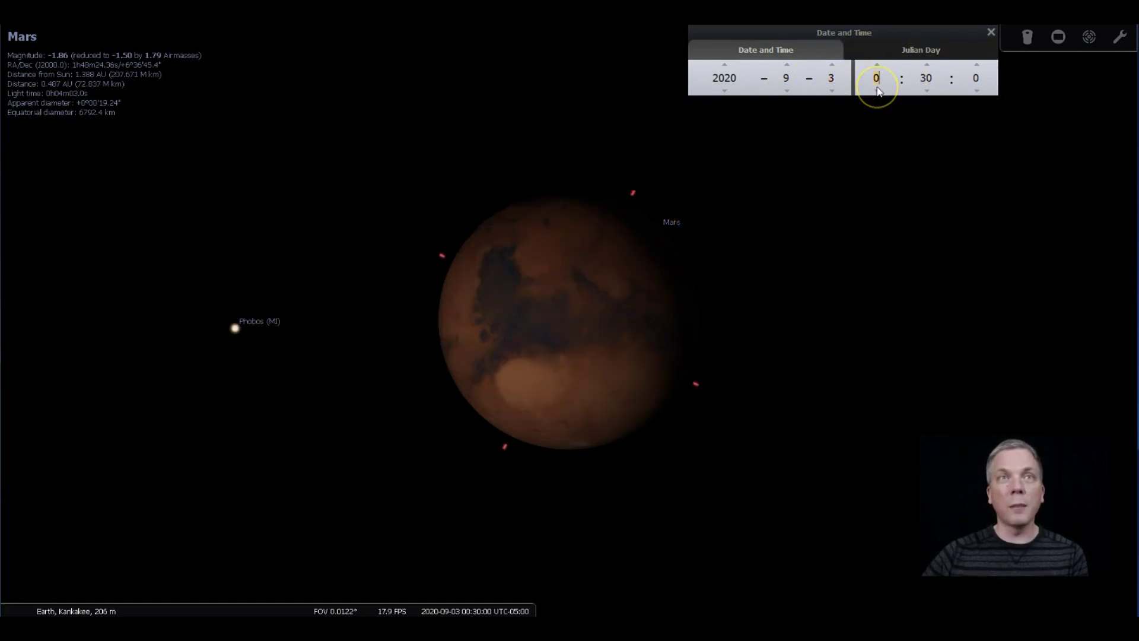
pyautogui.click(877, 91)
pyautogui.click(832, 75)
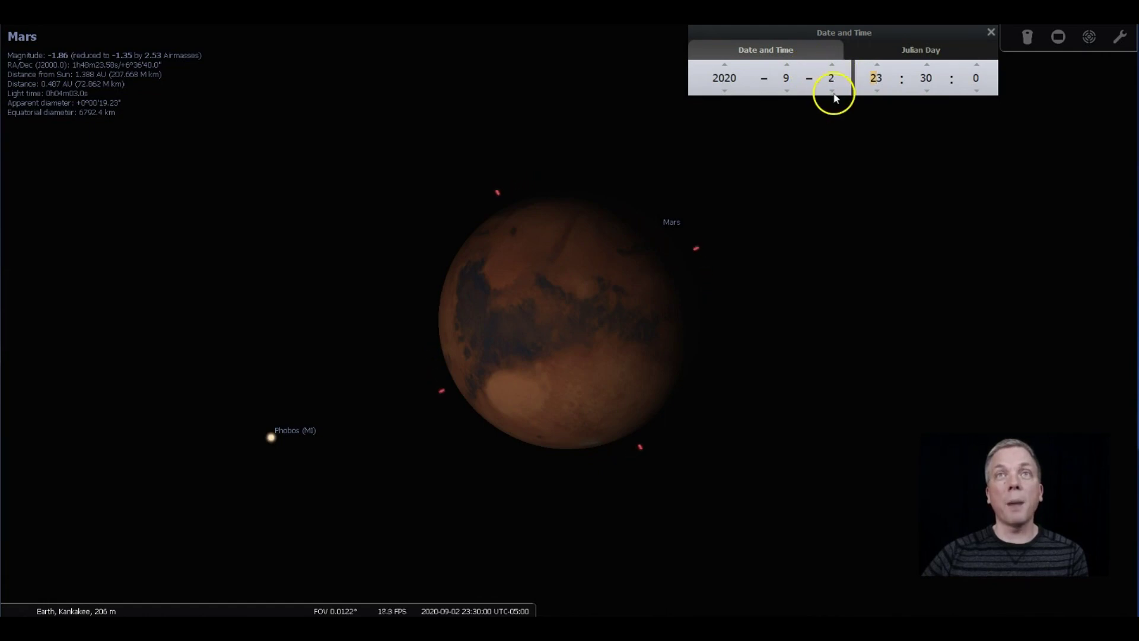
# Step the day back to August 28, then forward and drag the day up to 2020-10-06.
pyautogui.click(832, 91)
pyautogui.click(833, 91)
pyautogui.click(833, 91)
pyautogui.click(833, 91)
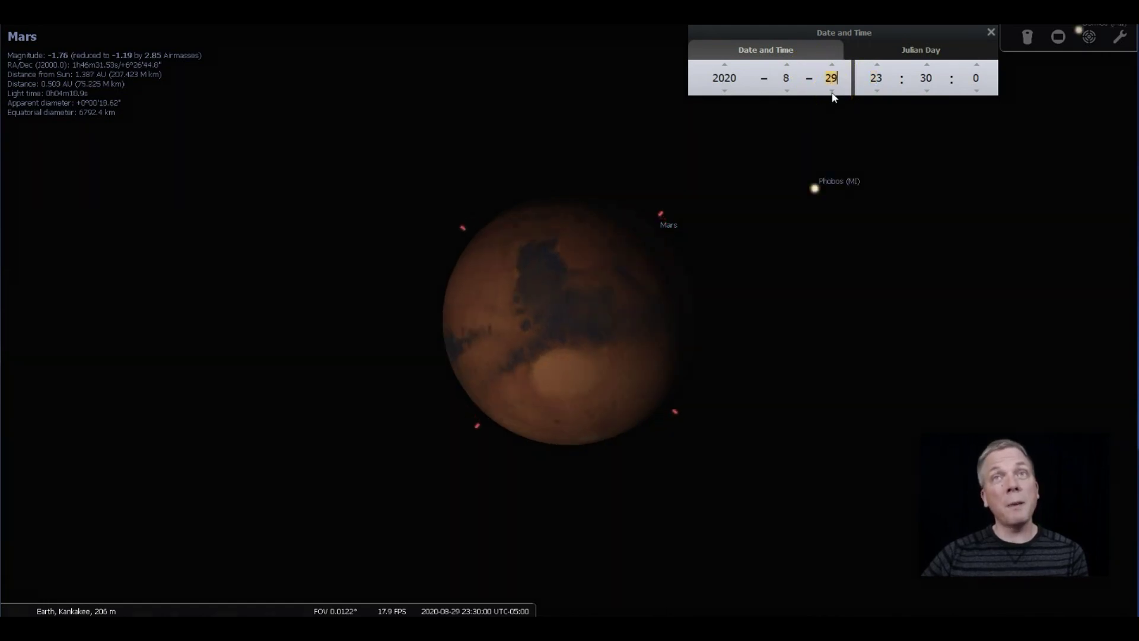
pyautogui.click(833, 91)
pyautogui.click(833, 92)
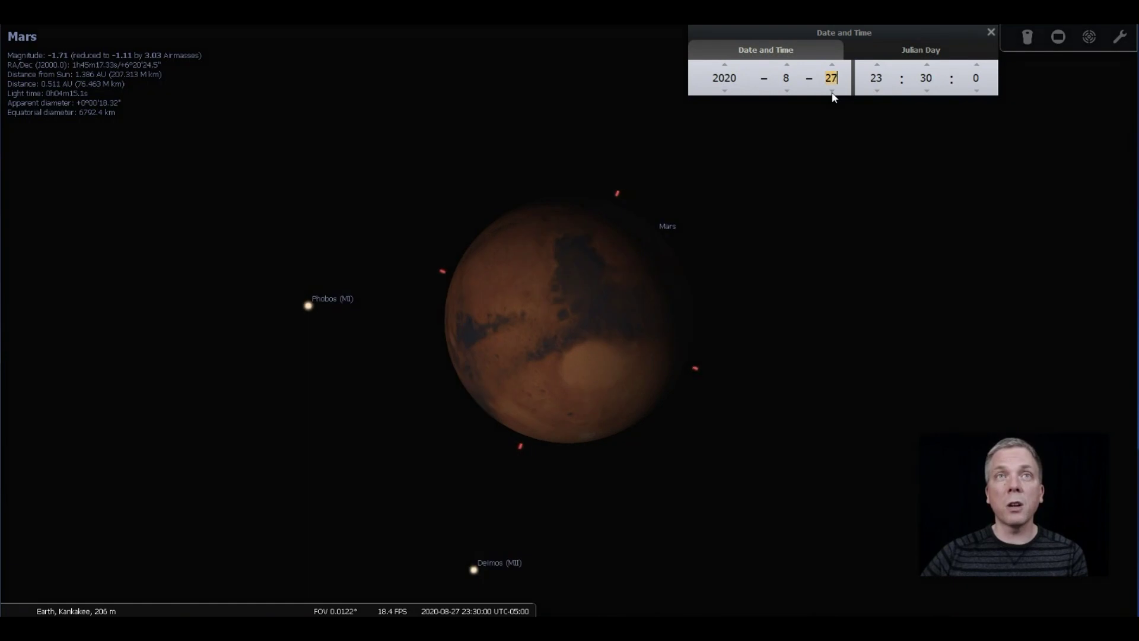
pyautogui.click(833, 91)
pyautogui.click(832, 65)
pyautogui.click(832, 65)
pyautogui.click(833, 65)
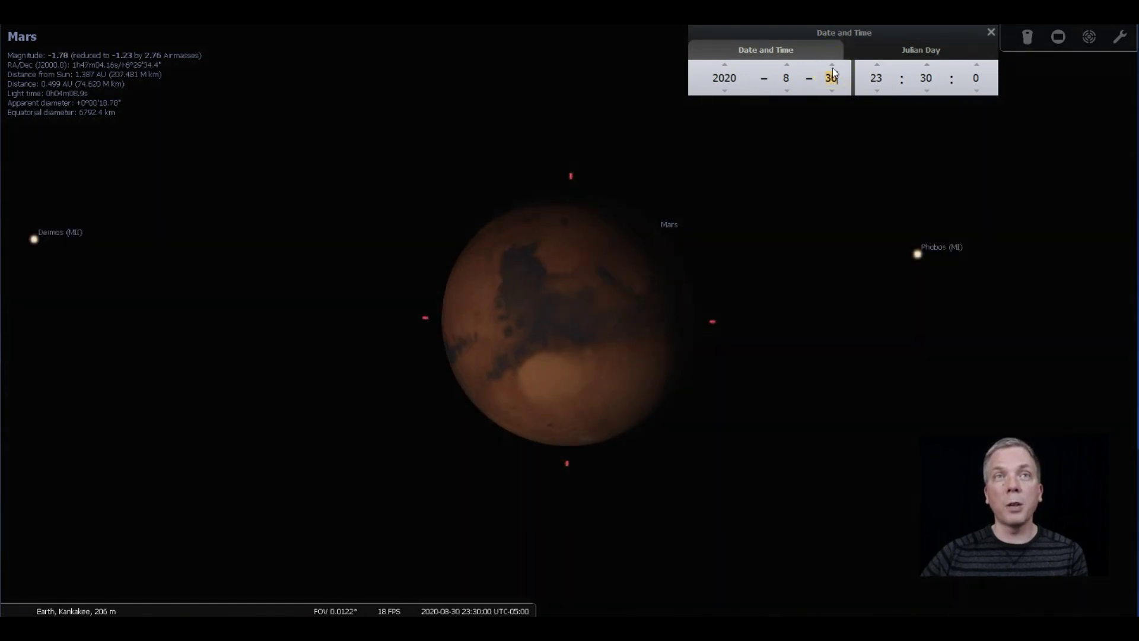
pyautogui.click(833, 65)
pyautogui.click(833, 65)
pyautogui.moveTo(839, 70); pyautogui.dragTo(834, 72)
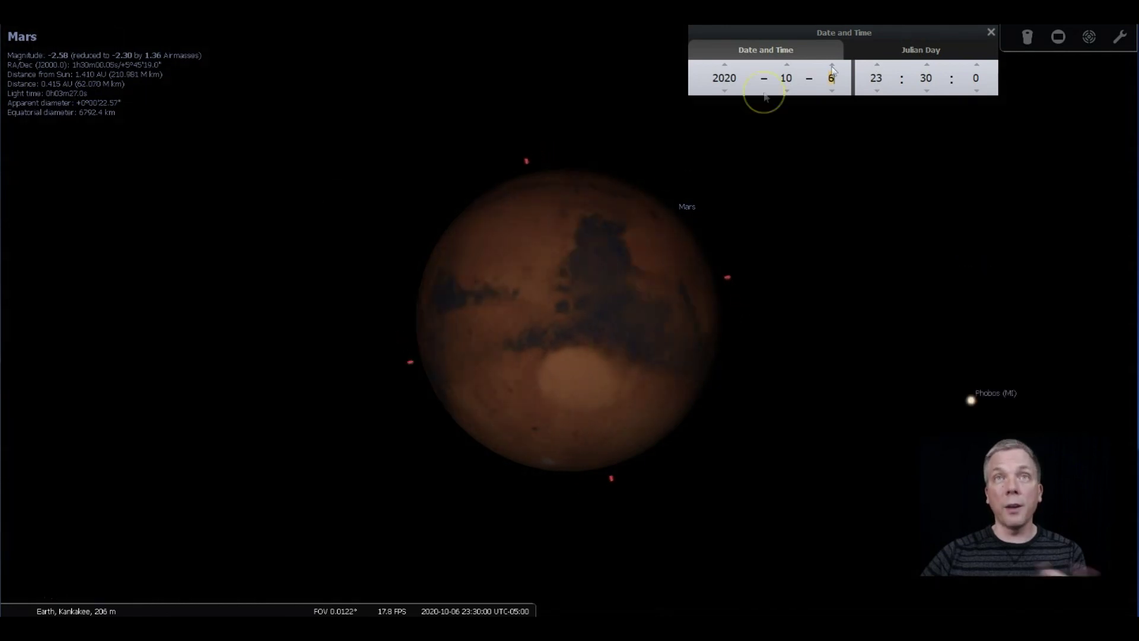
pyautogui.click(593, 324)
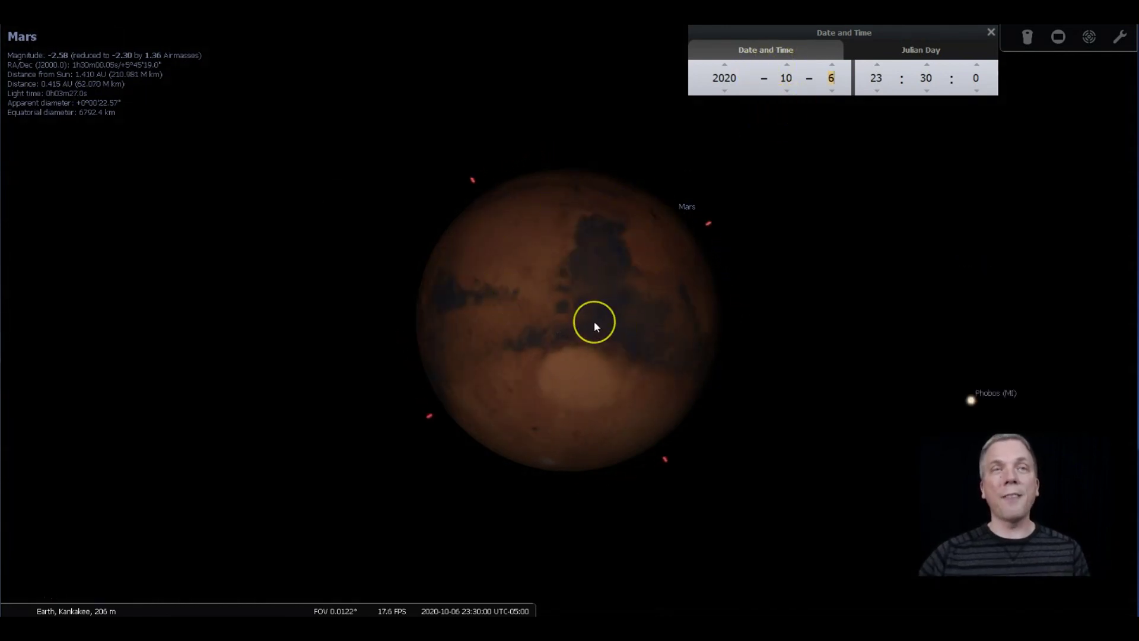